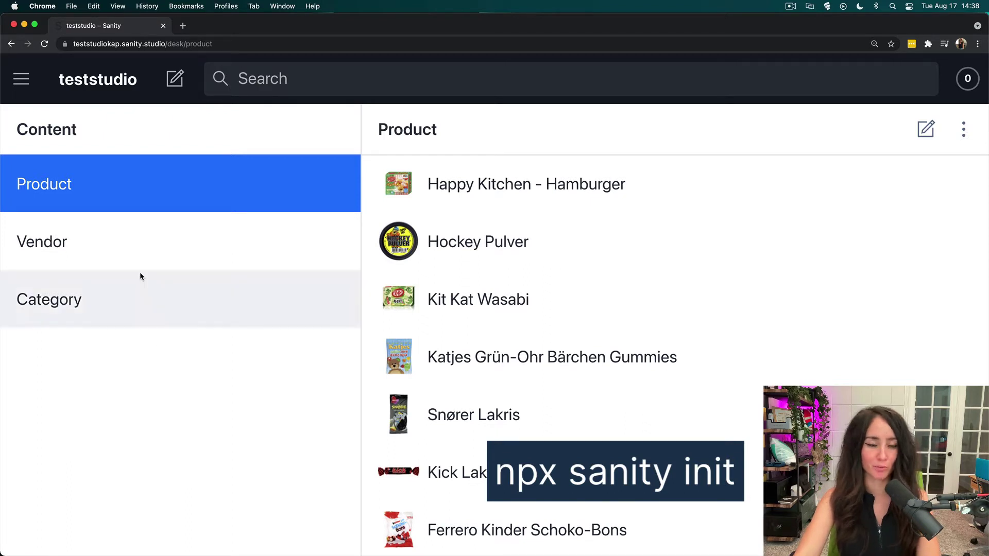
In Vision, write *[_type == "product" && "chocolate" in tags]{ title, _type, tags } across several lines.
{"action": "left_click", "coordinate": [20, 78]}
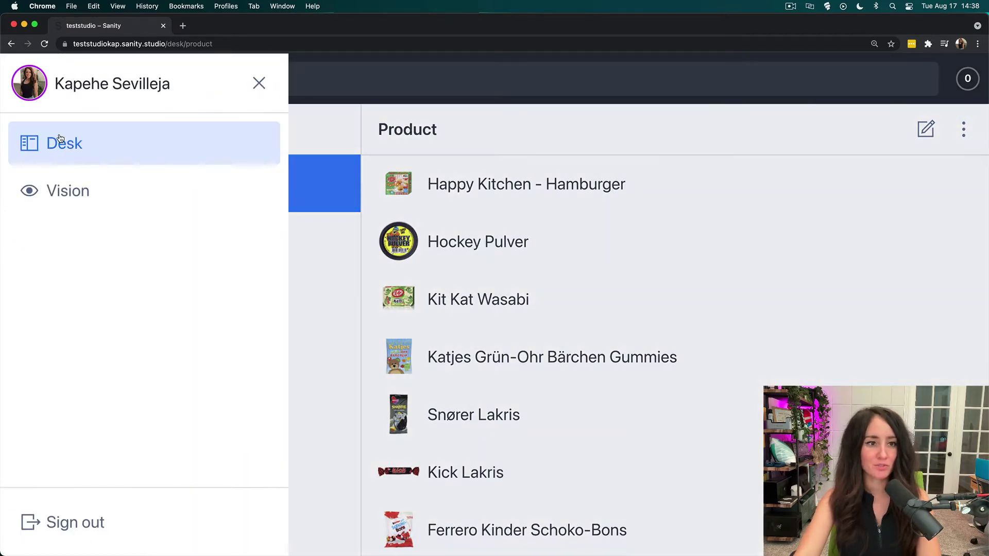
{"action": "left_click", "coordinate": [77, 191]}
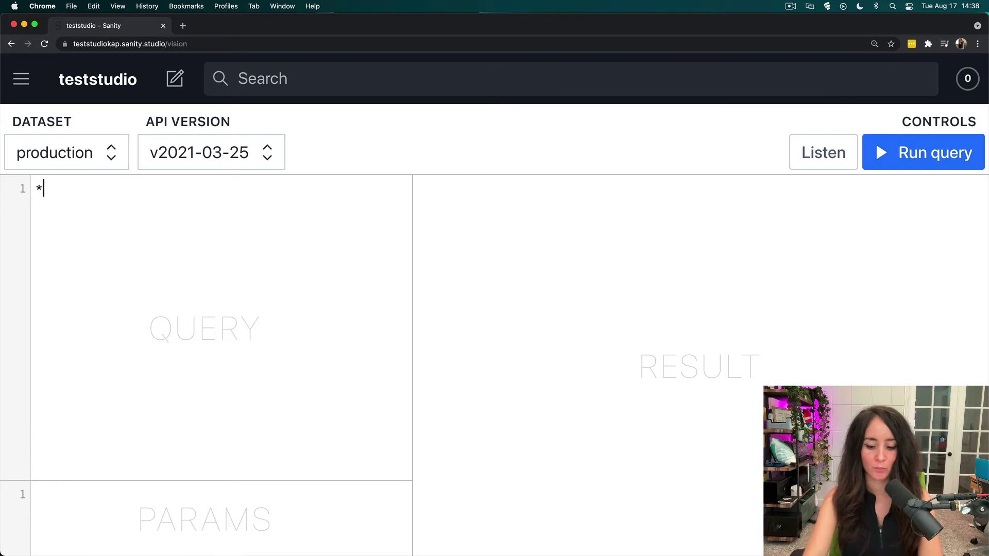
{"action": "type", "text": "["}
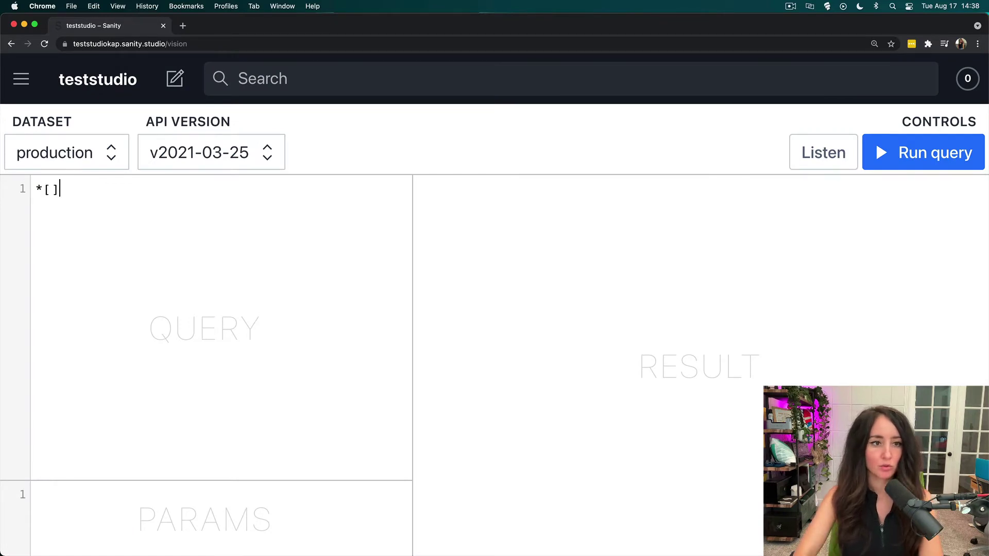
{"action": "type", "text": "_type ="}
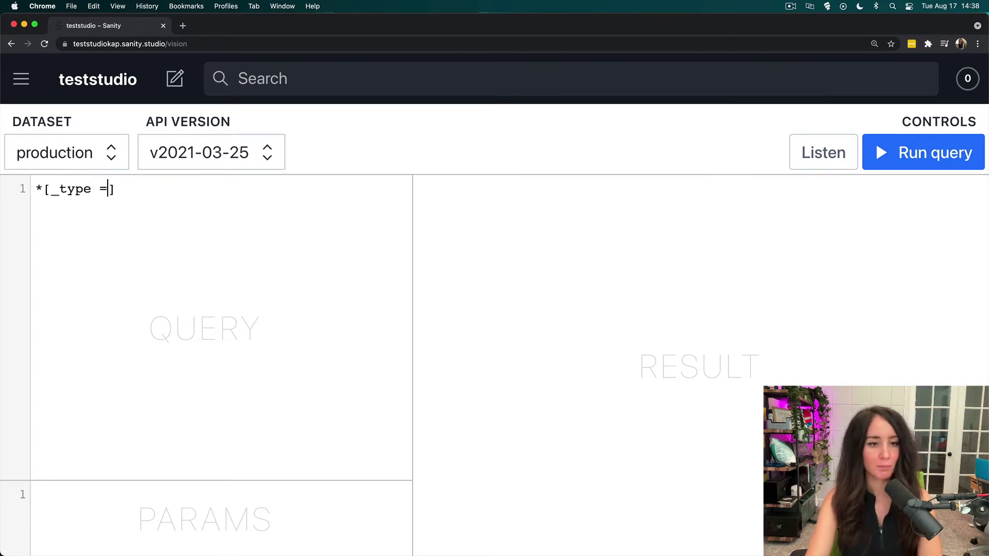
{"action": "type", "text": "= \"Pro"}
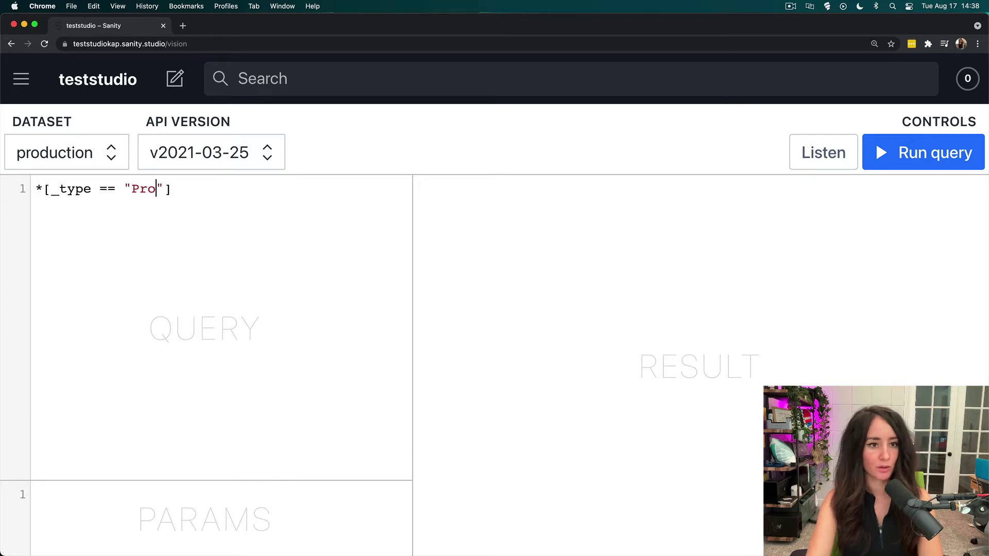
{"action": "type", "text": "d"}
{"action": "key", "text": "BackSpace"}
{"action": "key", "text": "BackSpace"}
{"action": "key", "text": "BackSpace"}
{"action": "key", "text": "BackSpace"}
{"action": "type", "text": "product\" "}
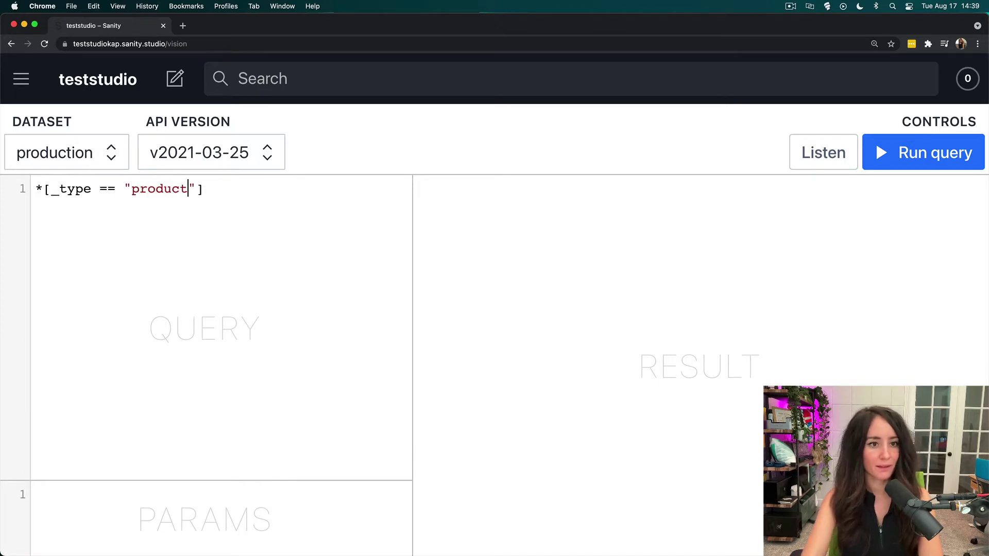
{"action": "type", "text": "&& \""}
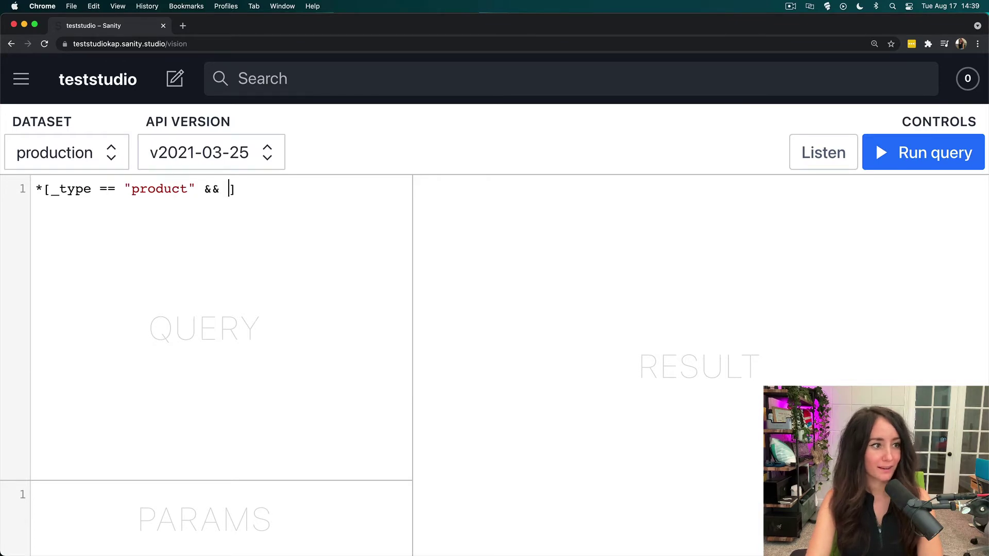
{"action": "type", "text": "chocolate\" "}
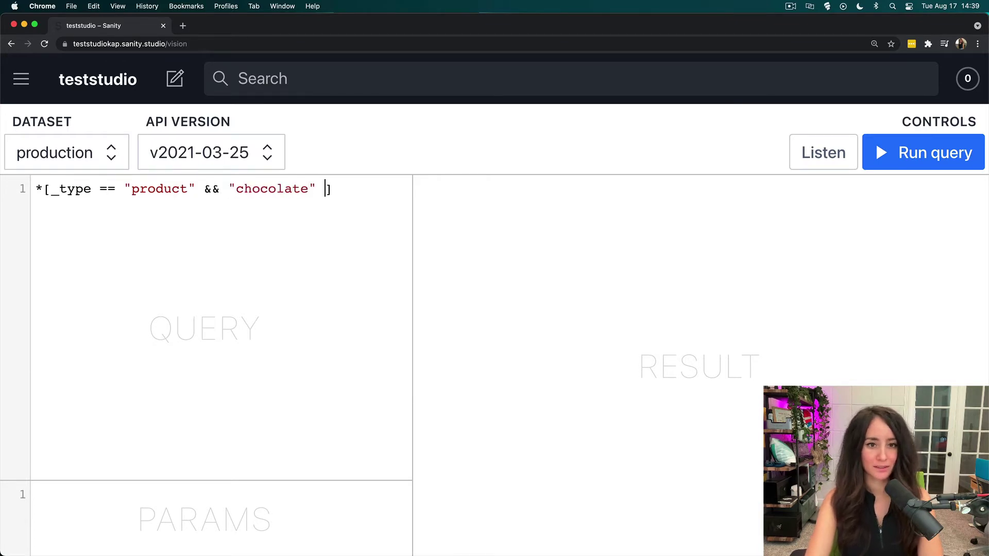
{"action": "type", "text": "in tags"}
{"action": "key", "text": "Right"}
{"action": "type", "text": "{"}
{"action": "key", "text": "Return"}
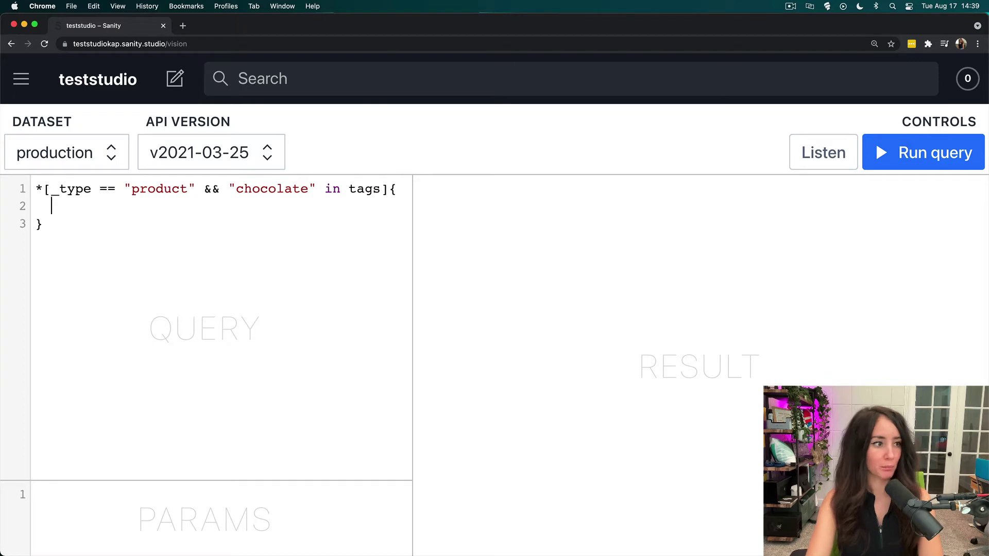
{"action": "type", "text": "title,   "}
{"action": "type", "text": "_"}
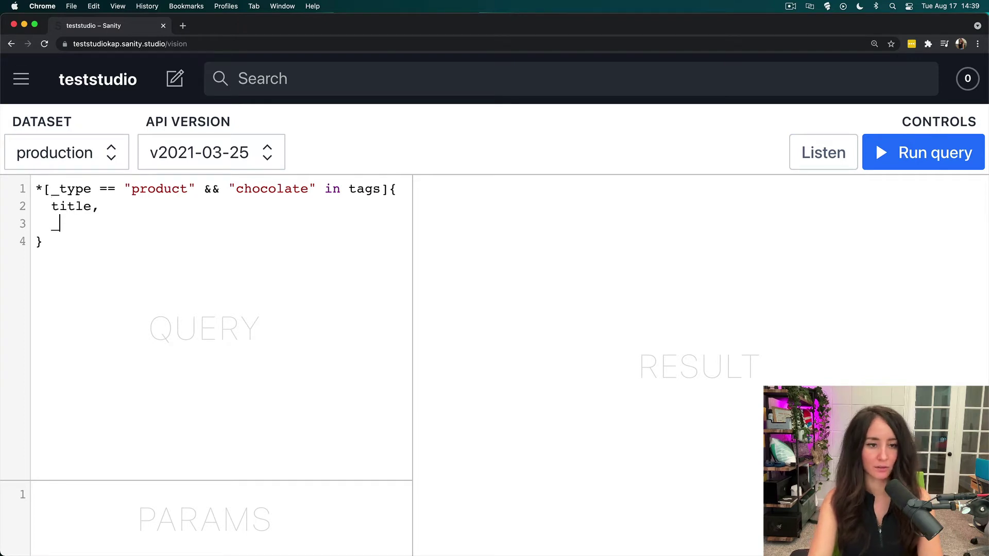
{"action": "type", "text": "type,"}
{"action": "key", "text": "Return"}
{"action": "type", "text": "tags"}
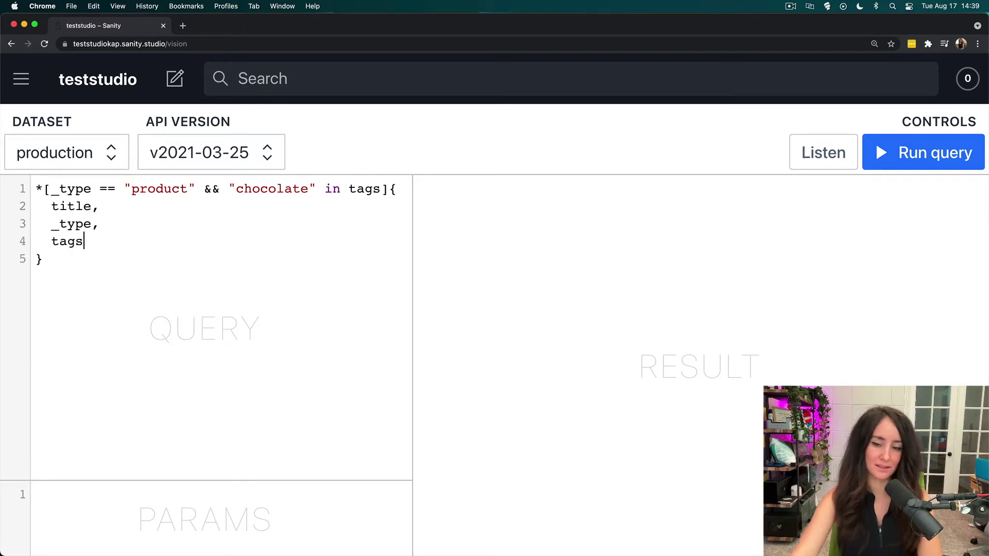
Run the chocolate-tag query to list Melkesjokolade, a Garoto assortment and a matcha Kit Kat.
{"action": "left_click", "coordinate": [906, 148]}
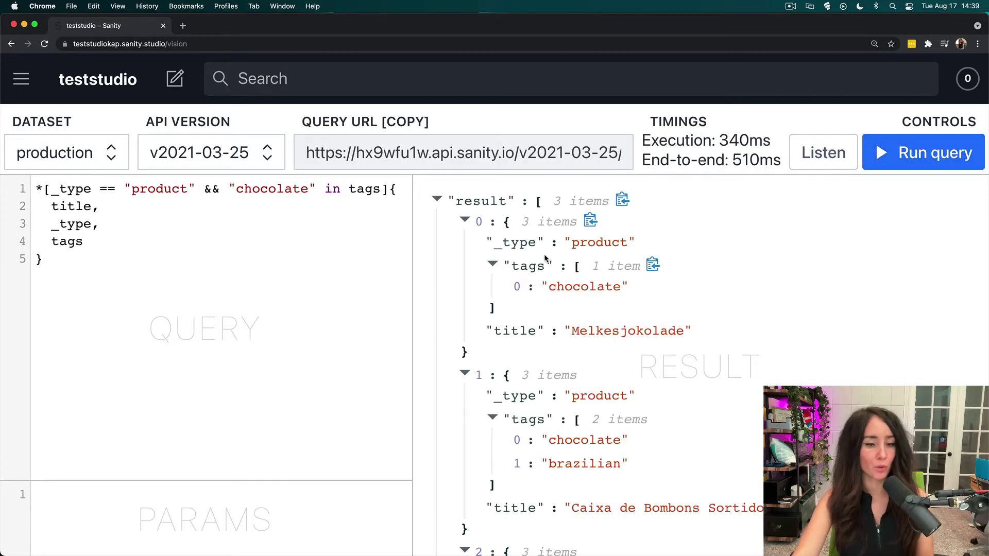
{"action": "mouse_move", "coordinate": [479, 222]}
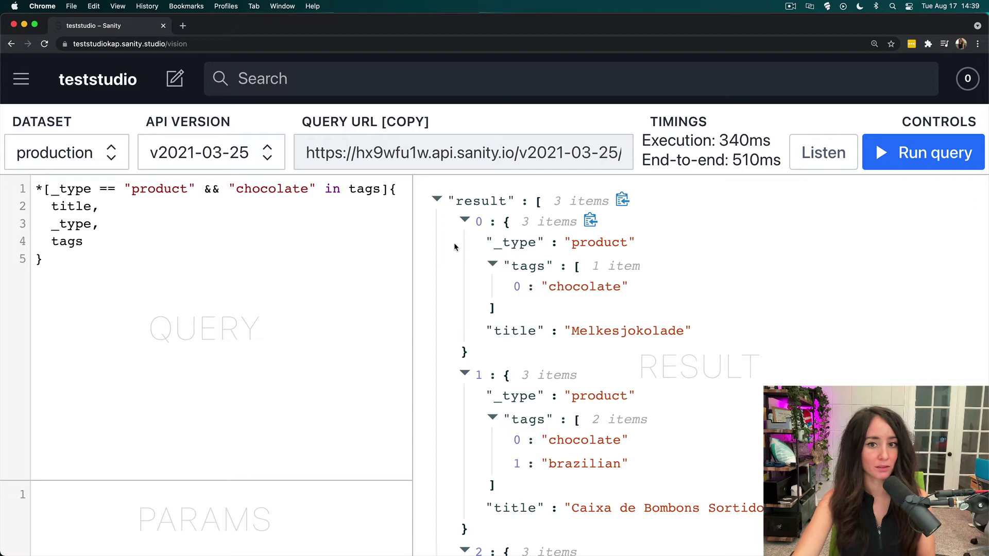
{"action": "scroll", "coordinate": [598, 404], "scroll_direction": "down", "scroll_amount": 5}
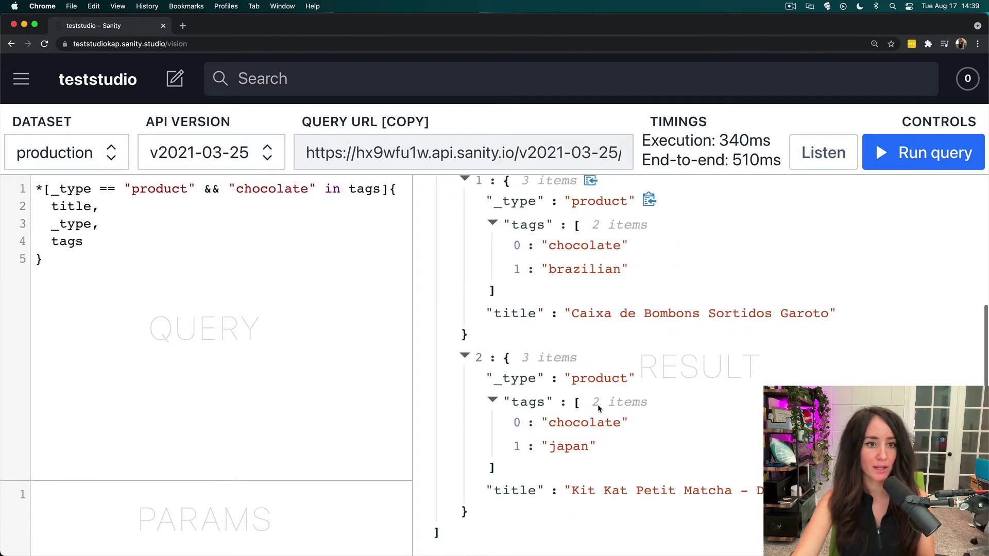
{"action": "scroll", "coordinate": [597, 404], "scroll_direction": "up", "scroll_amount": 5}
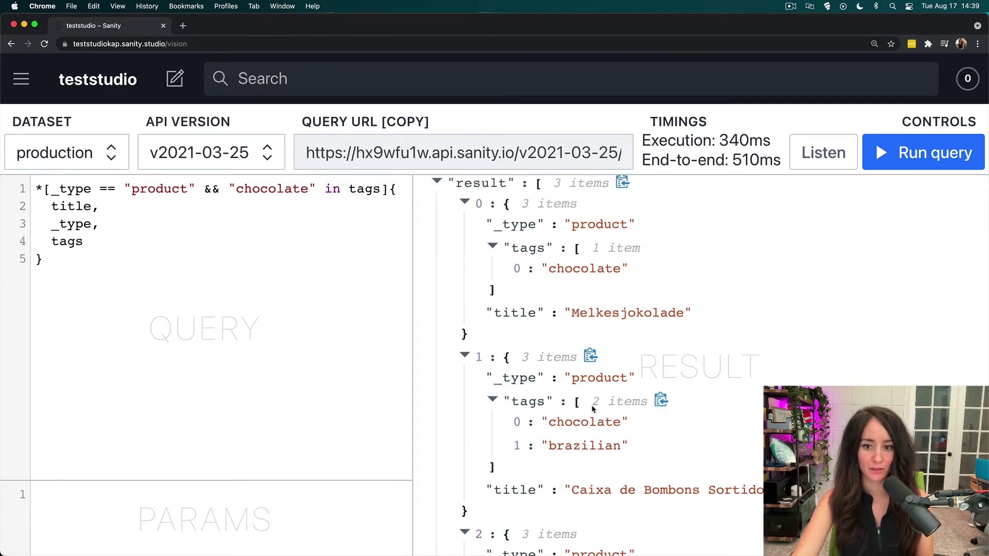
{"action": "scroll", "coordinate": [588, 370], "scroll_direction": "down", "scroll_amount": 3}
{"action": "scroll", "coordinate": [591, 430], "scroll_direction": "down", "scroll_amount": 2}
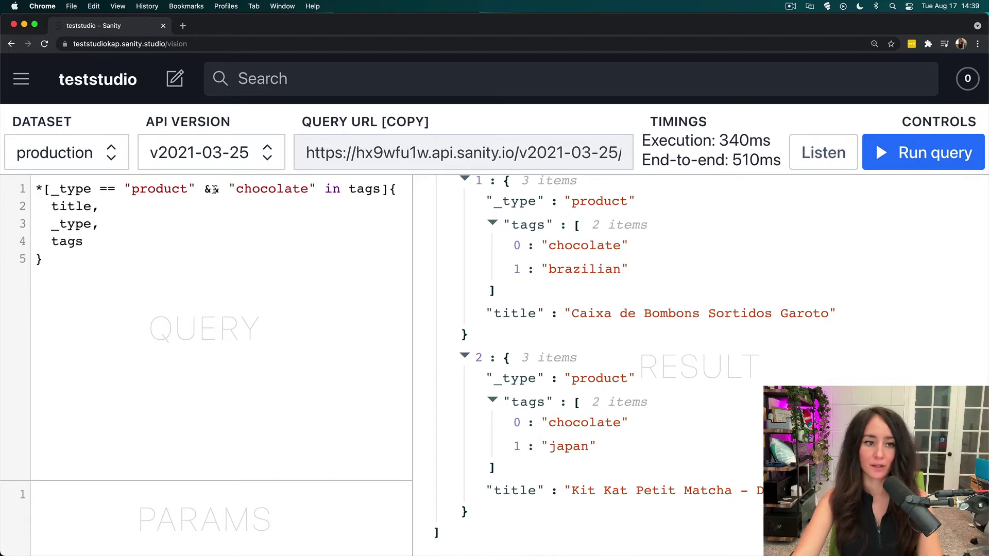
Clear the existing filter condition on line 1, leaving only "chocolate" in the brackets.
{"action": "left_click_drag", "start_coordinate": [379, 189], "coordinate": [51, 189]}
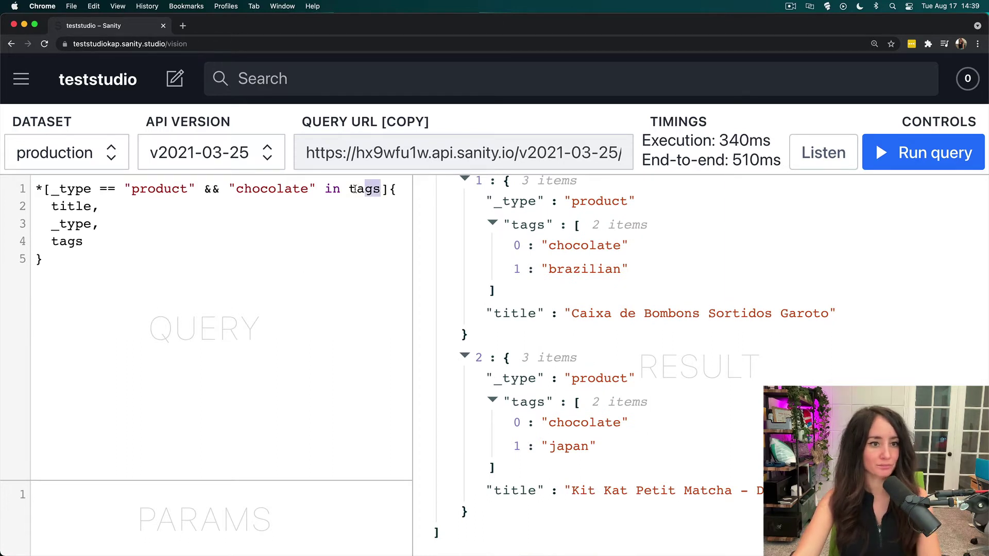
{"action": "key", "text": "BackSpace"}
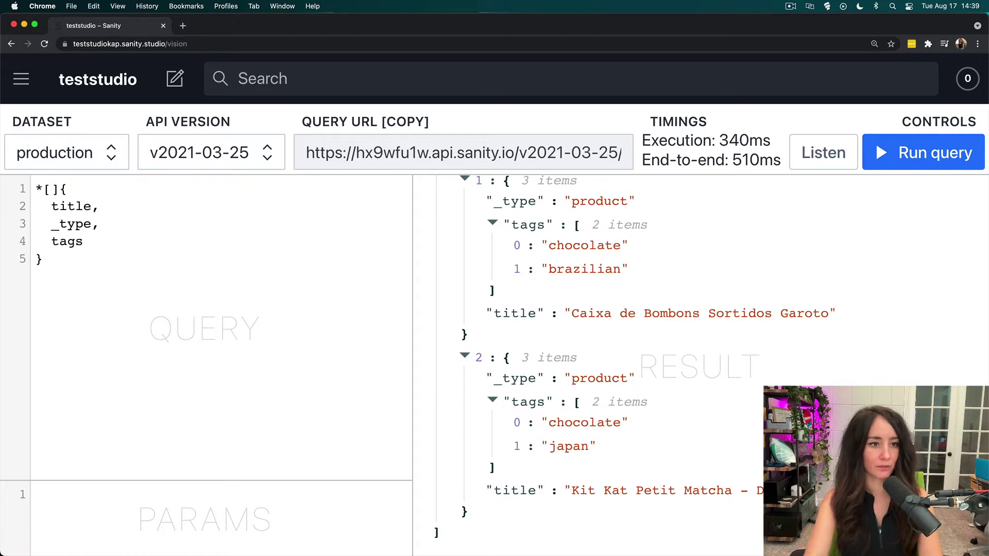
{"action": "type", "text": "\"chocolate\""}
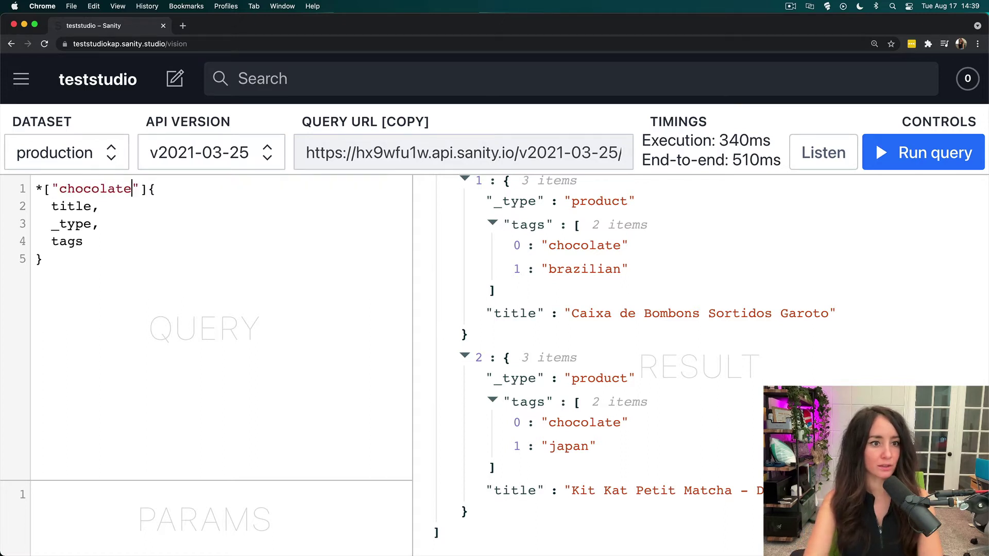
{"action": "type", "text": " in tags "}
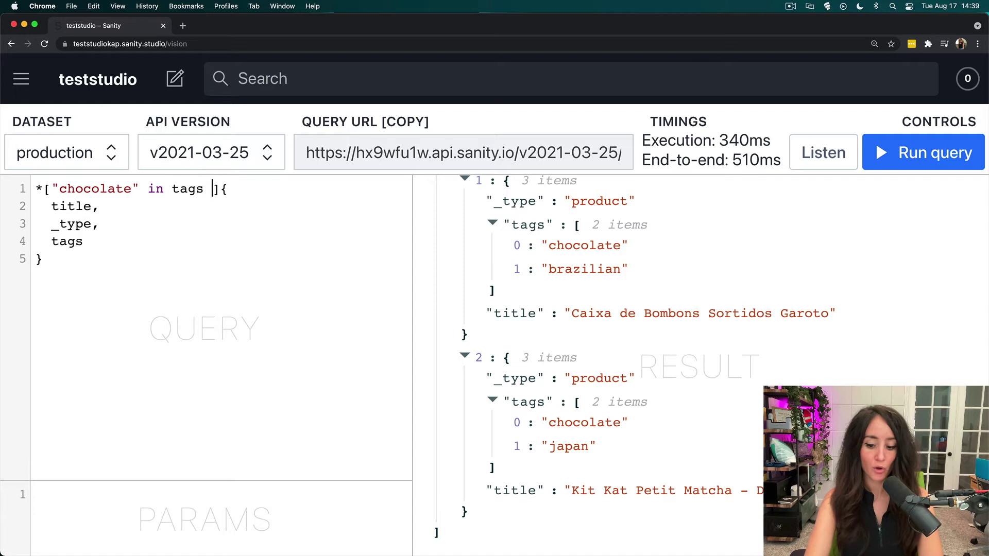
{"action": "type", "text": "|| "}
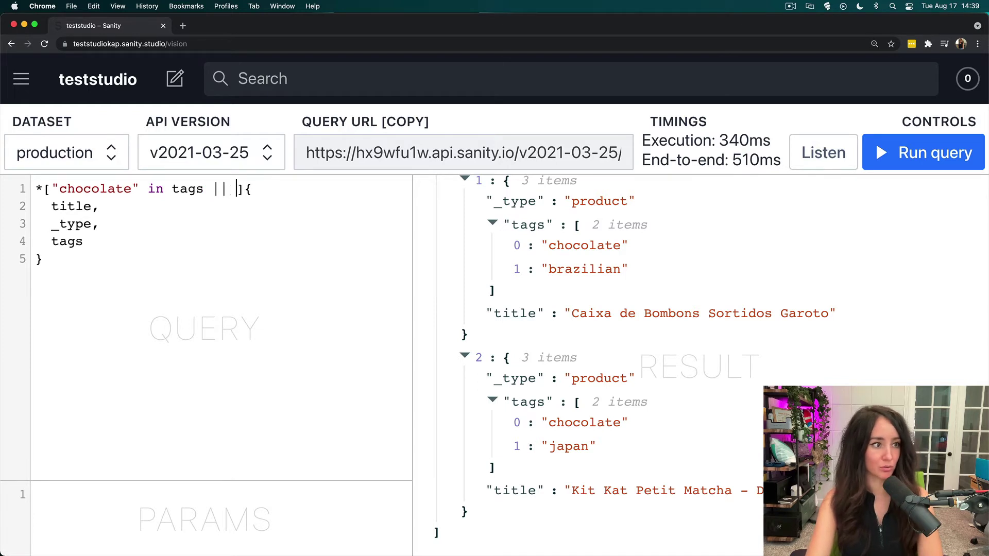
{"action": "type", "text": "title mat"}
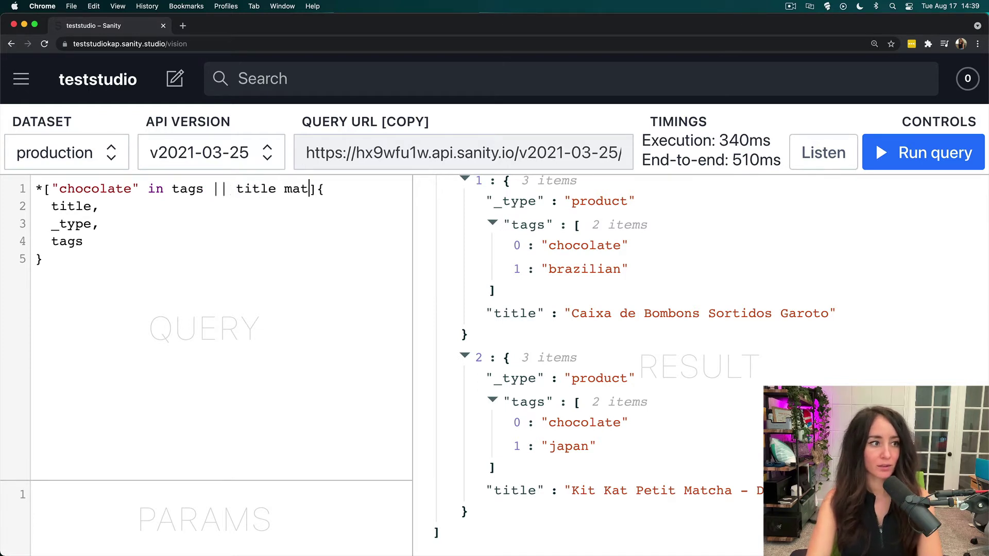
{"action": "type", "text": "ch \"choc"}
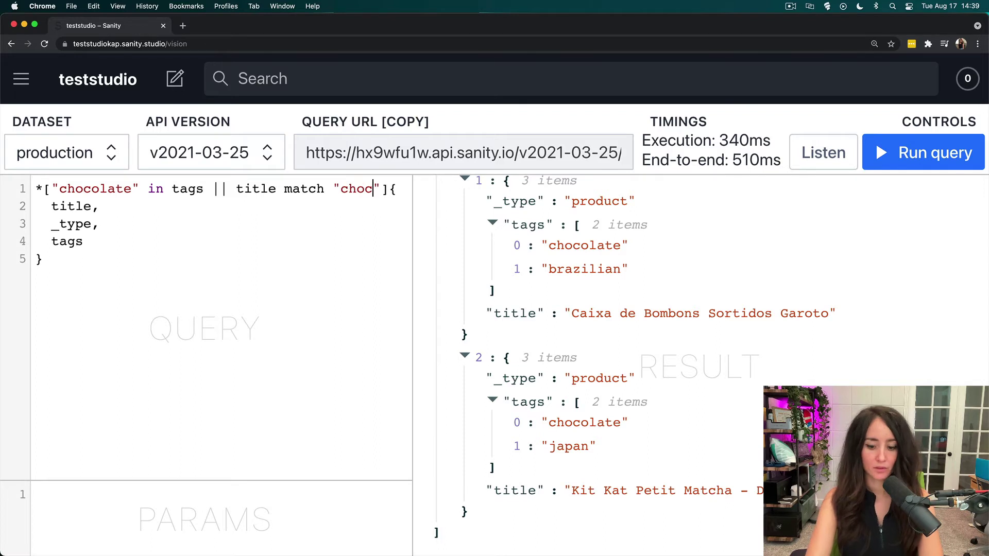
{"action": "type", "text": "*"}
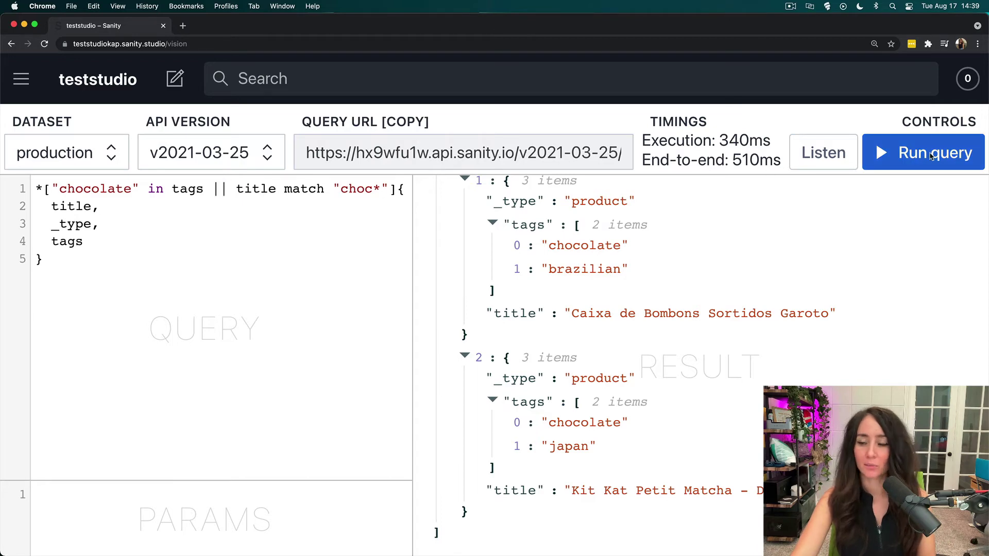
Run the tags-or-title query for five results, then highlight its two conditions.
{"action": "left_click", "coordinate": [930, 156]}
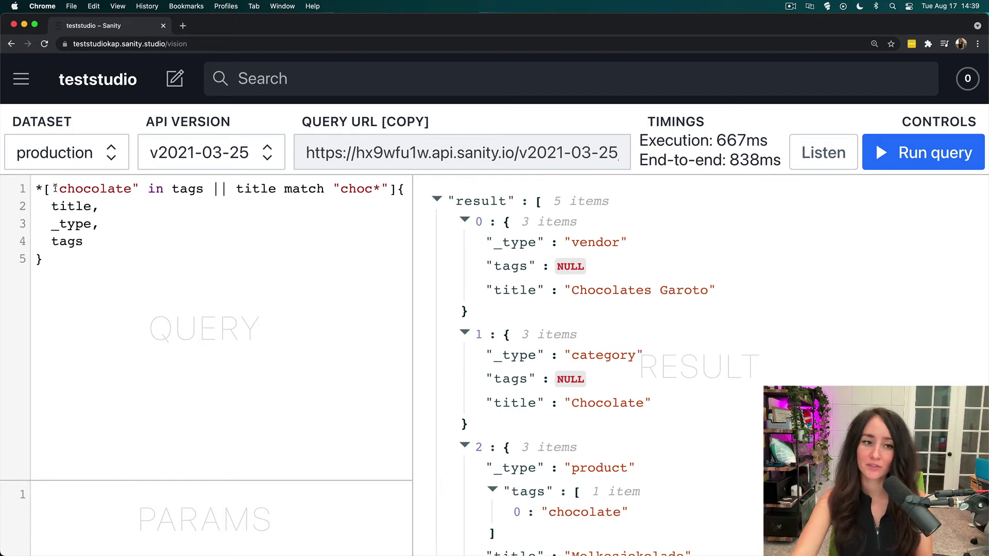
{"action": "left_click_drag", "start_coordinate": [53, 188], "coordinate": [386, 189]}
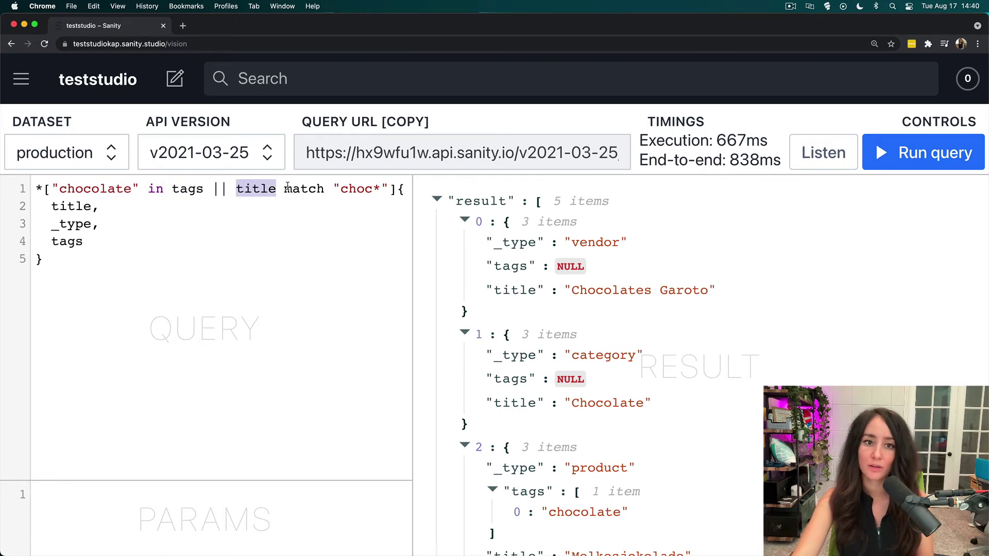
{"action": "left_click", "coordinate": [303, 268]}
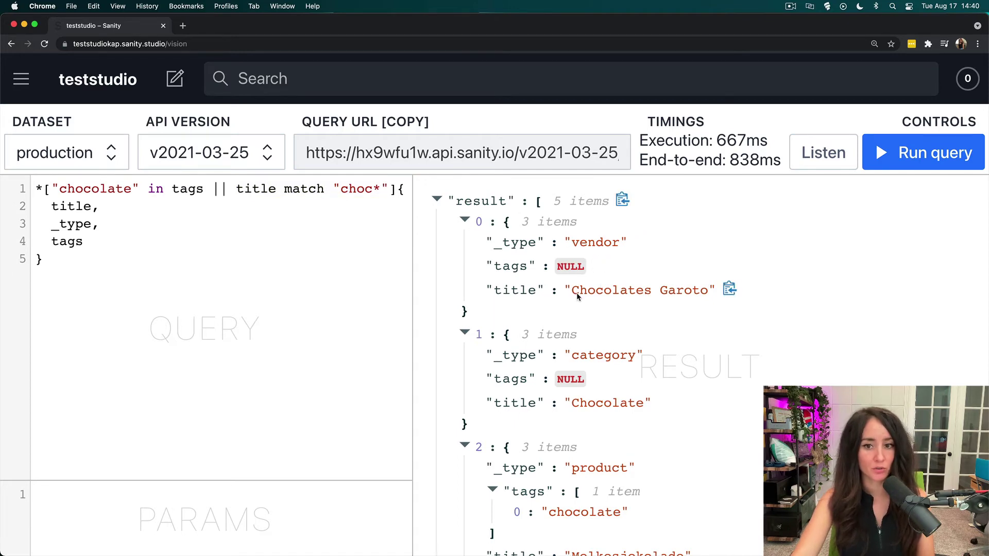
{"action": "scroll", "coordinate": [609, 292], "scroll_direction": "down", "scroll_amount": 2}
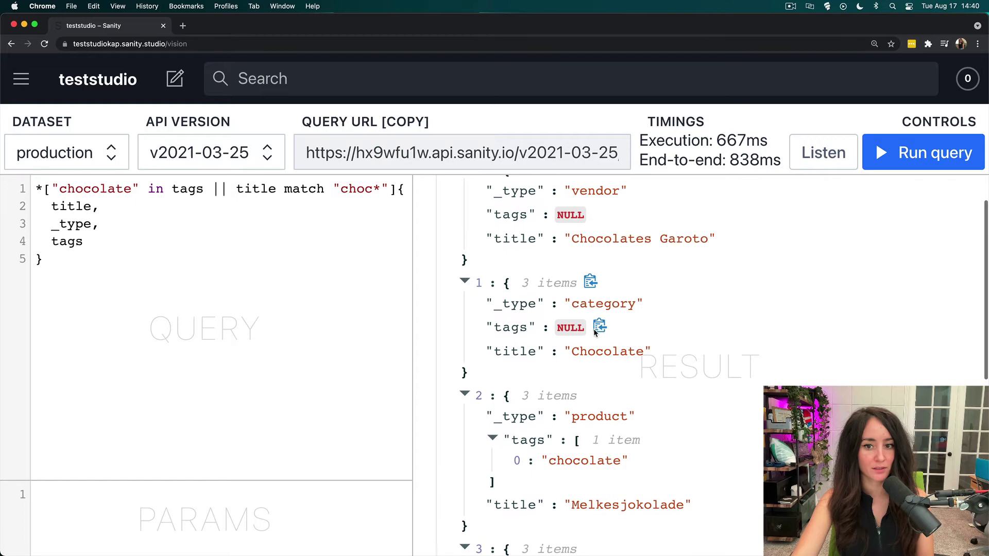
{"action": "scroll", "coordinate": [578, 333], "scroll_direction": "down", "scroll_amount": 2}
{"action": "scroll", "coordinate": [578, 331], "scroll_direction": "down", "scroll_amount": 3}
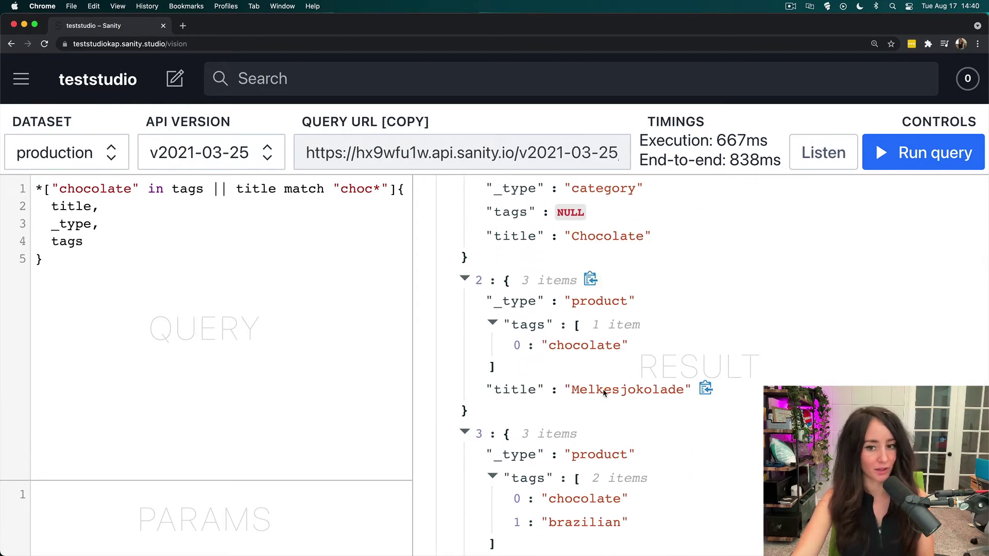
{"action": "scroll", "coordinate": [603, 389], "scroll_direction": "down", "scroll_amount": 3}
{"action": "scroll", "coordinate": [603, 389], "scroll_direction": "down", "scroll_amount": 1}
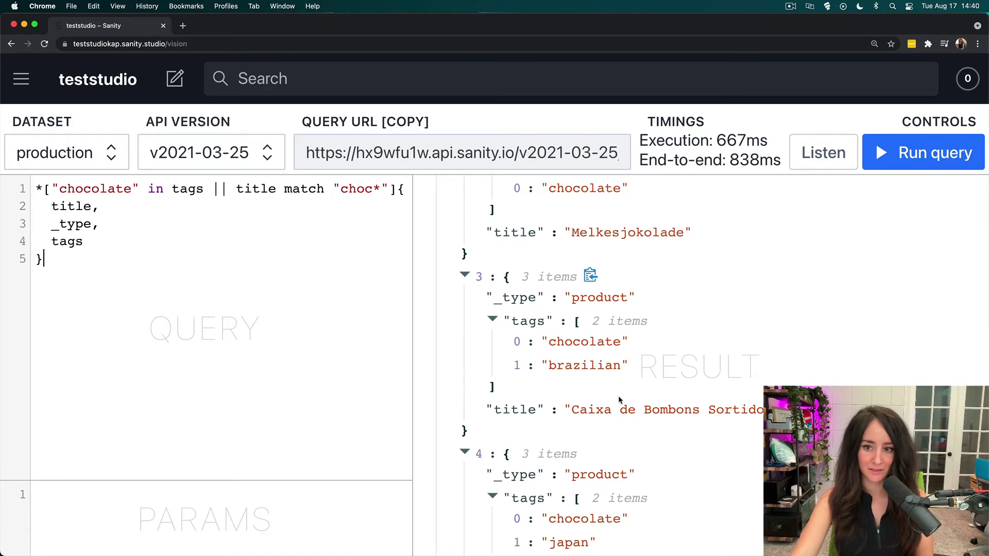
{"action": "scroll", "coordinate": [603, 387], "scroll_direction": "down", "scroll_amount": 2}
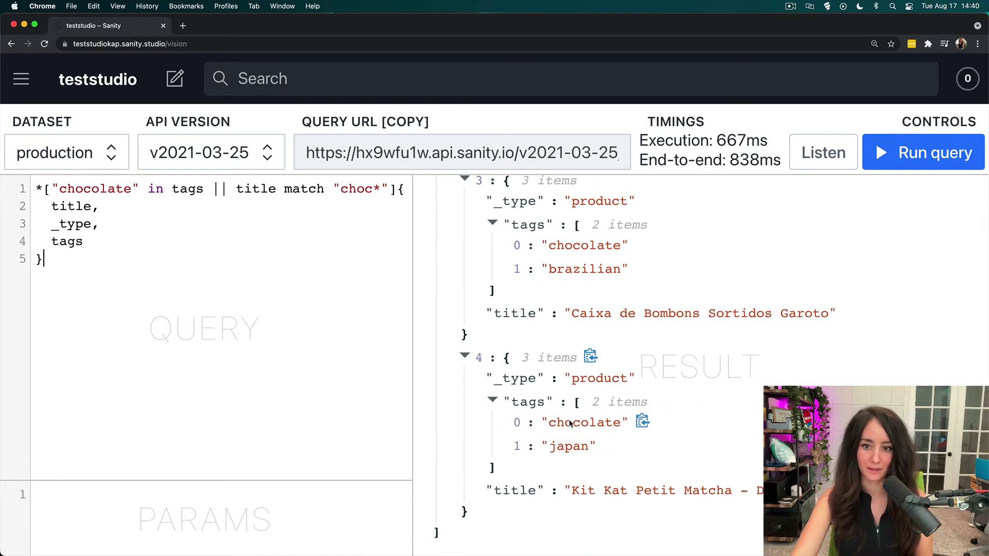
{"action": "scroll", "coordinate": [655, 476], "scroll_direction": "up", "scroll_amount": 10}
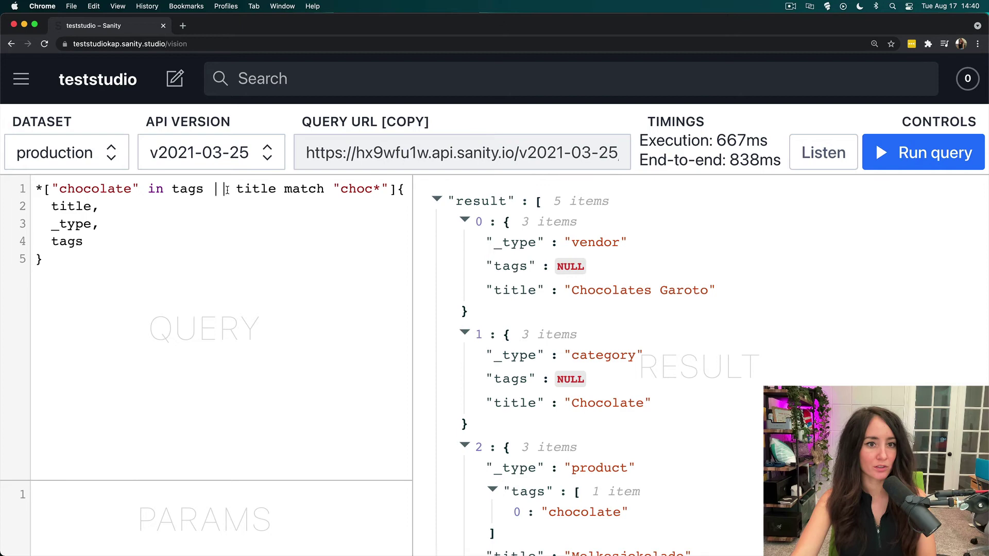
Change || to && and wrap the title condition as !(title match "choc*"), widening the query pane.
{"action": "key", "text": "BackSpace"}
{"action": "key", "text": "BackSpace"}
{"action": "type", "text": "&&"}
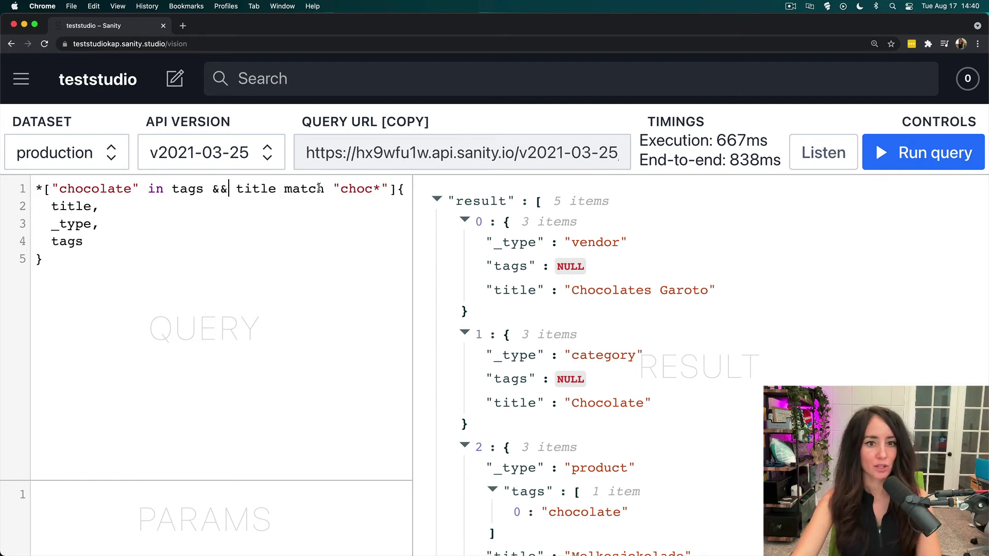
{"action": "left_click", "coordinate": [237, 189]}
{"action": "type", "text": "!"}
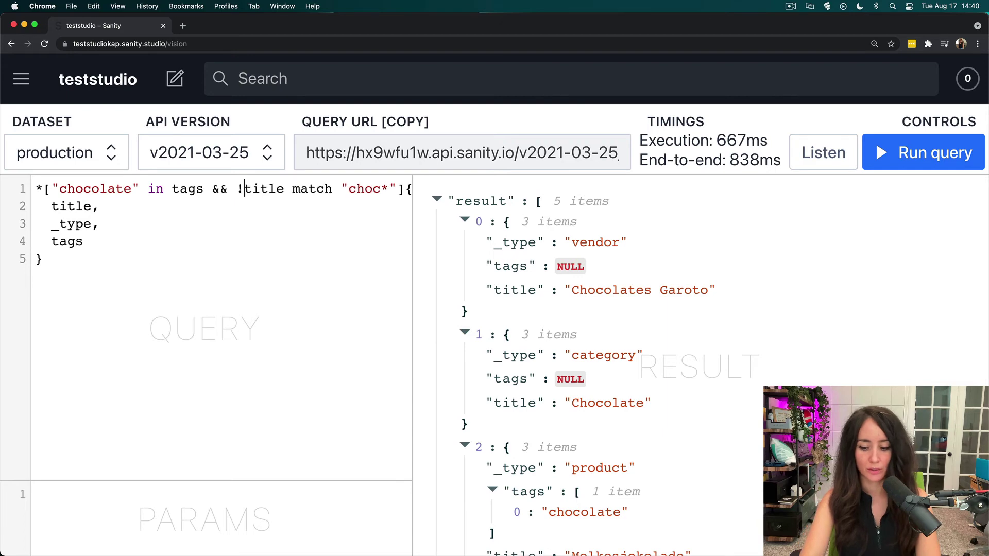
{"action": "type", "text": "("}
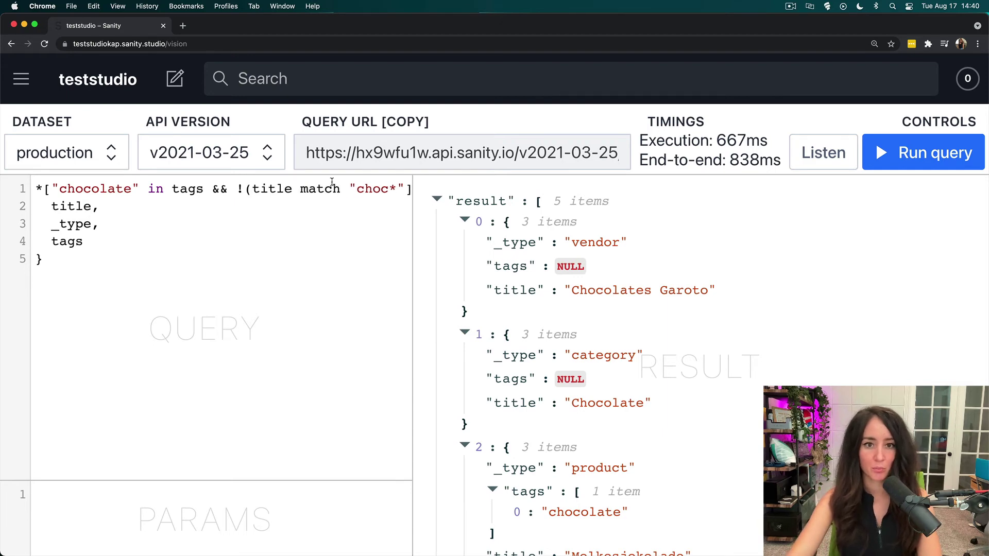
{"action": "left_click", "coordinate": [396, 189]}
{"action": "type", "text": ")"}
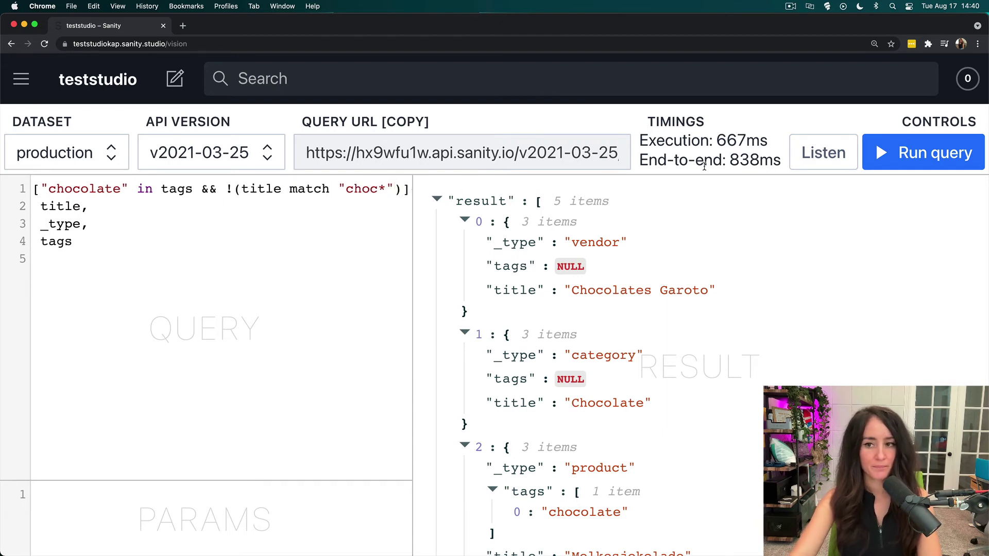
{"action": "left_click_drag", "start_coordinate": [413, 247], "coordinate": [439, 248]}
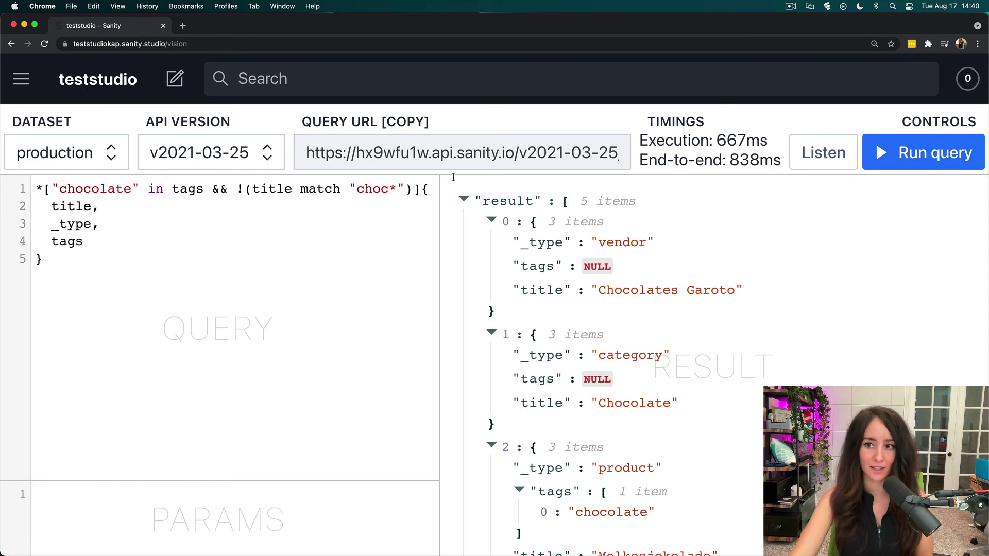
Run the revised filter, returning three chocolate-tagged products including Melkesjokolade.
{"action": "left_click", "coordinate": [899, 159]}
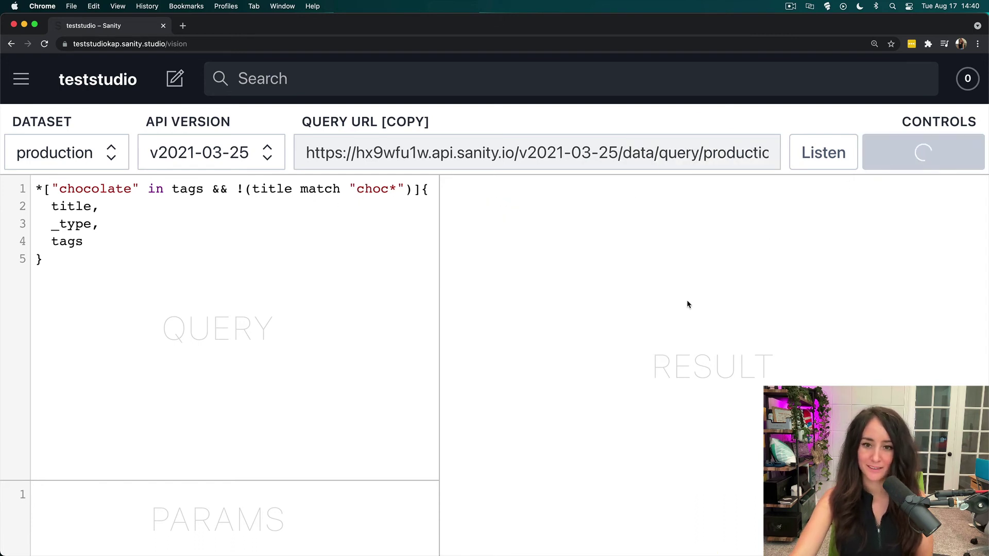
{"action": "scroll", "coordinate": [624, 369], "scroll_direction": "down", "scroll_amount": 1}
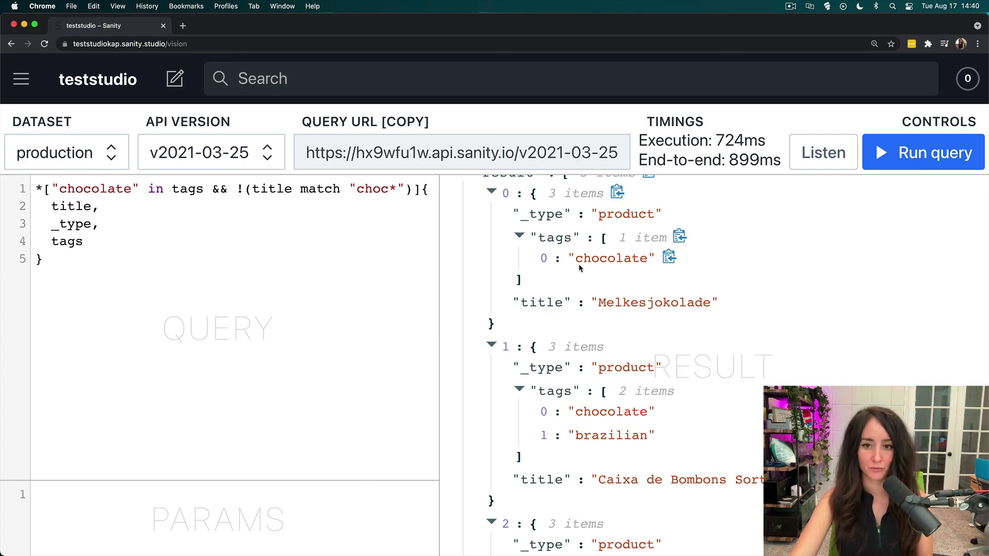
{"action": "scroll", "coordinate": [580, 263], "scroll_direction": "down", "scroll_amount": 3}
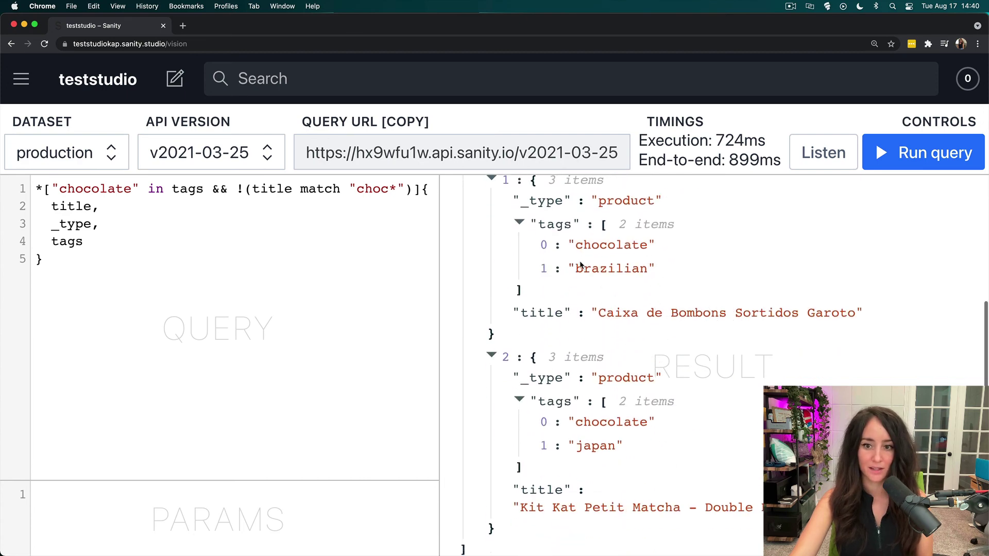
{"action": "scroll", "coordinate": [580, 263], "scroll_direction": "up", "scroll_amount": 1}
{"action": "scroll", "coordinate": [579, 266], "scroll_direction": "up", "scroll_amount": 2}
{"action": "scroll", "coordinate": [581, 265], "scroll_direction": "up", "scroll_amount": 2}
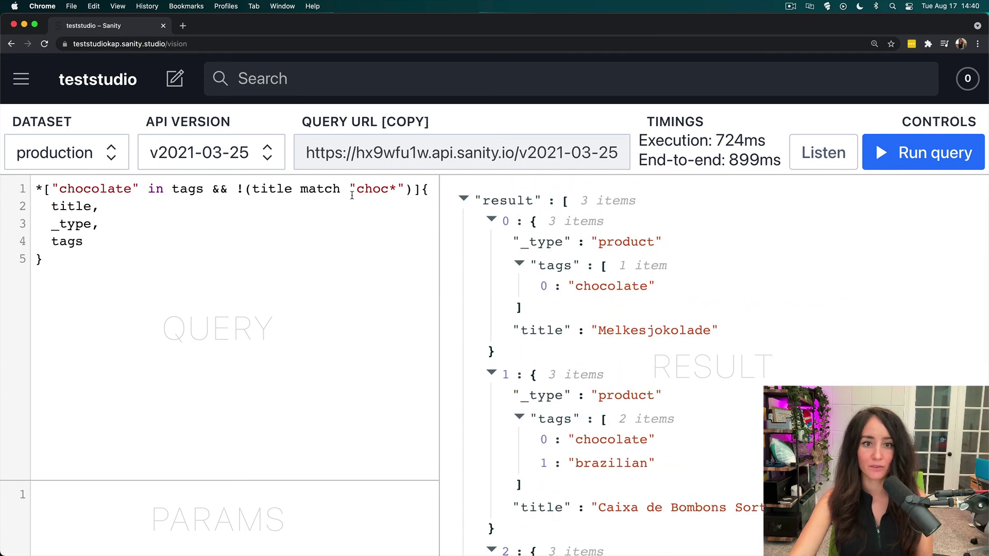
{"action": "scroll", "coordinate": [596, 357], "scroll_direction": "down", "scroll_amount": 2}
{"action": "scroll", "coordinate": [645, 280], "scroll_direction": "down", "scroll_amount": 2}
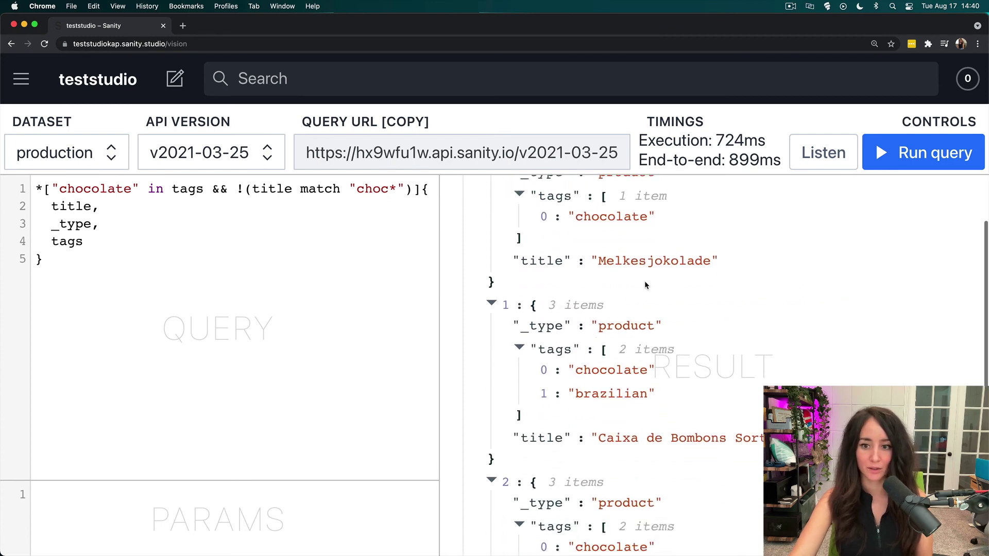
{"action": "scroll", "coordinate": [677, 425], "scroll_direction": "down", "scroll_amount": 3}
{"action": "scroll", "coordinate": [677, 420], "scroll_direction": "down", "scroll_amount": 1}
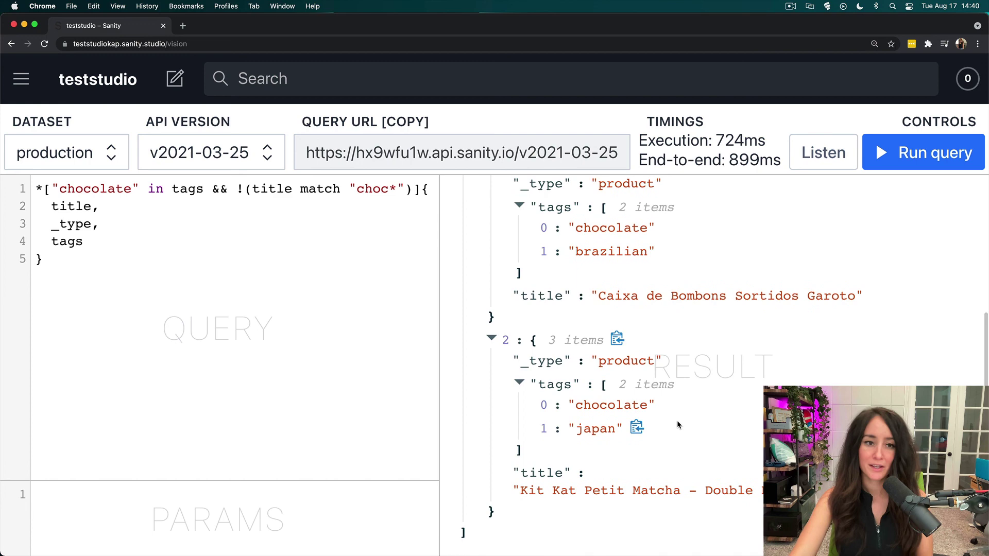